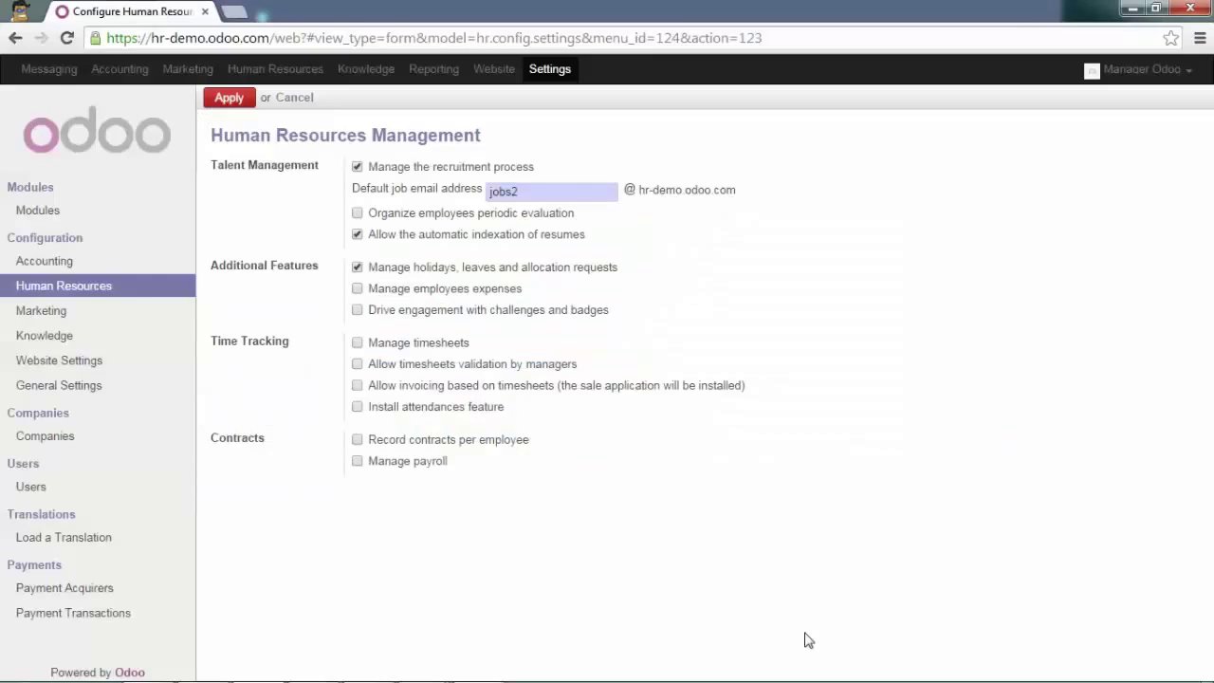
Enable 'Manage employees expenses' and apply the setting.
{"action": "left_click", "coordinate": [356, 289]}
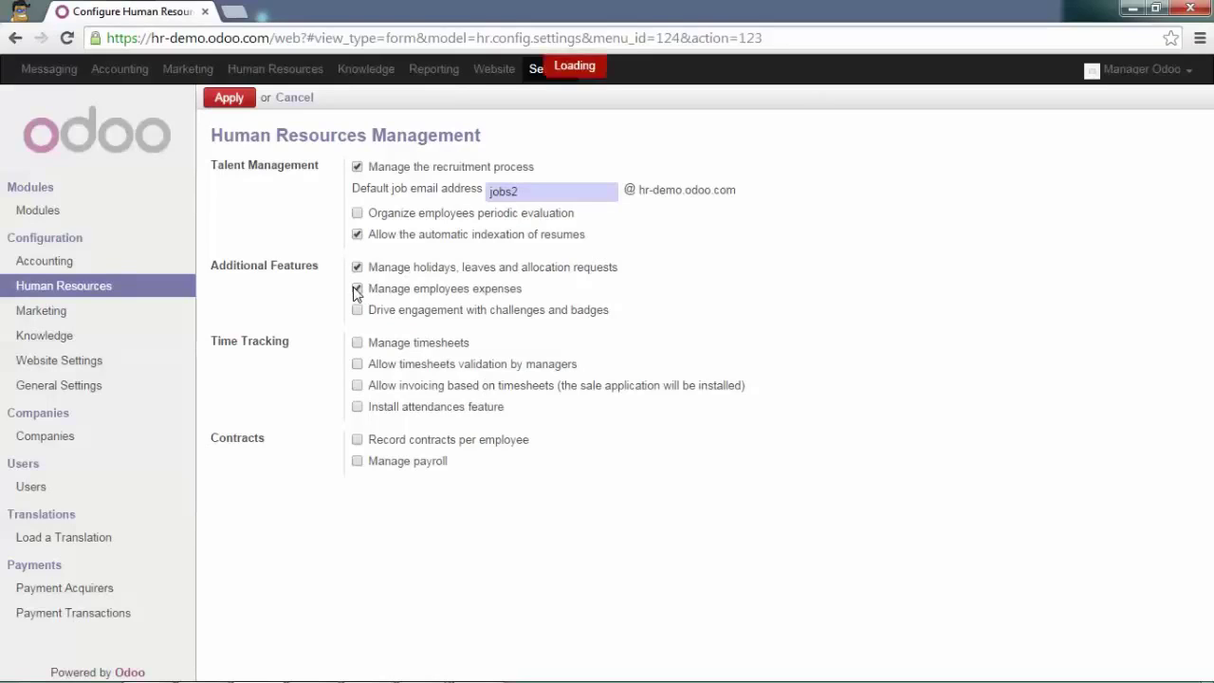
{"action": "left_click", "coordinate": [224, 99]}
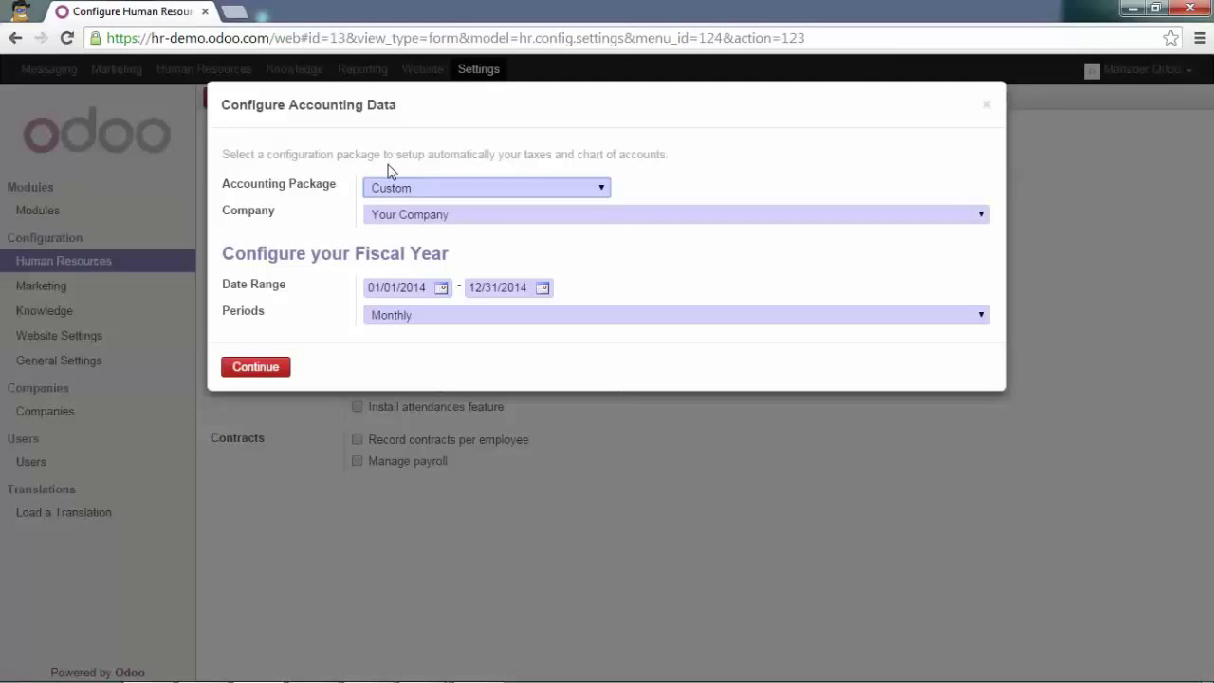
Keep the accounting package on Custom and continue past the accounting data setup.
{"action": "left_click", "coordinate": [599, 188]}
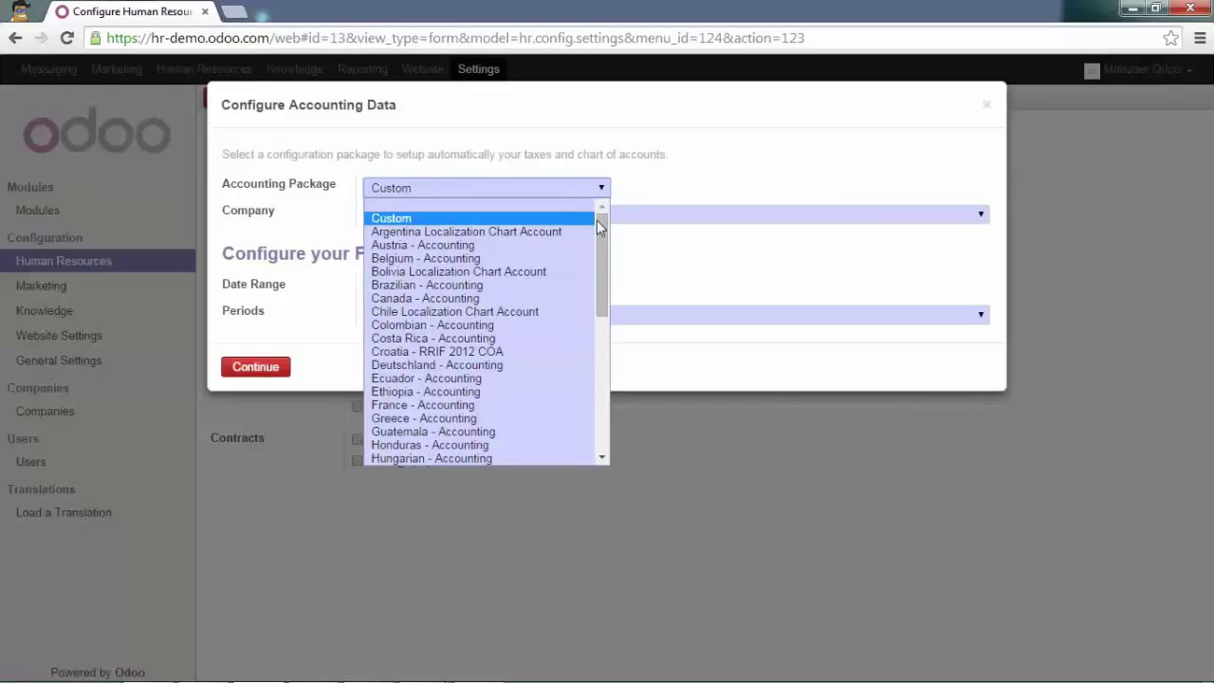
{"action": "left_click_drag", "start_coordinate": [596, 227], "coordinate": [623, 201]}
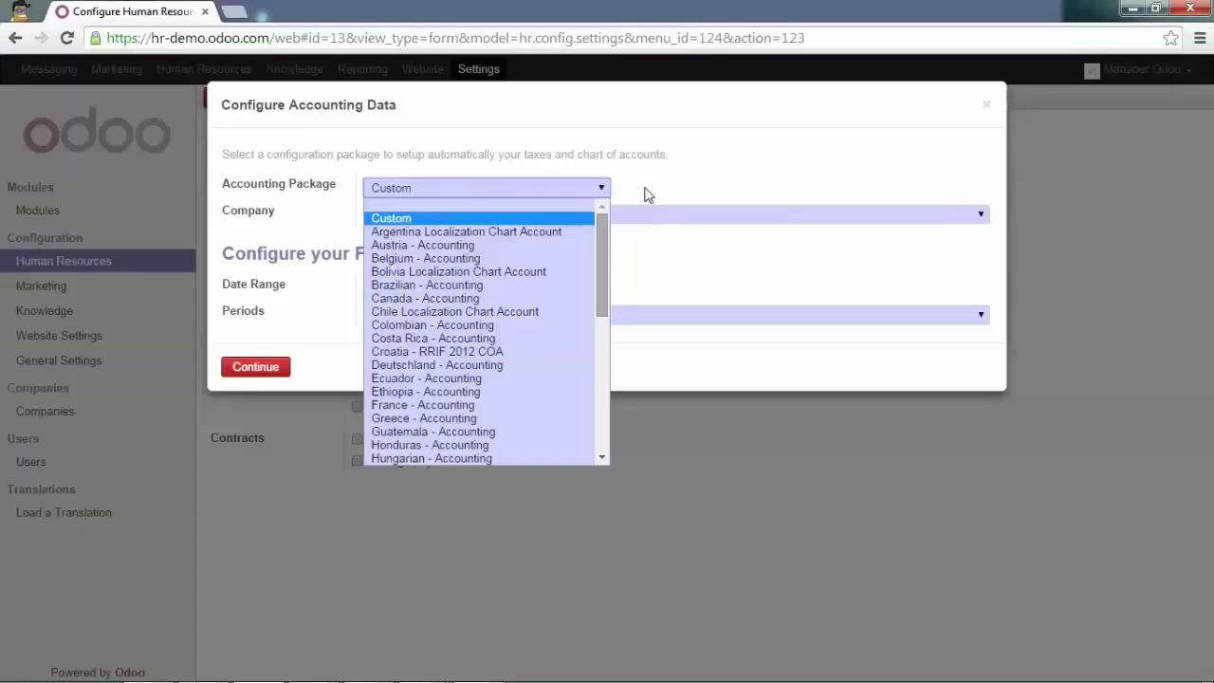
{"action": "left_click", "coordinate": [645, 194]}
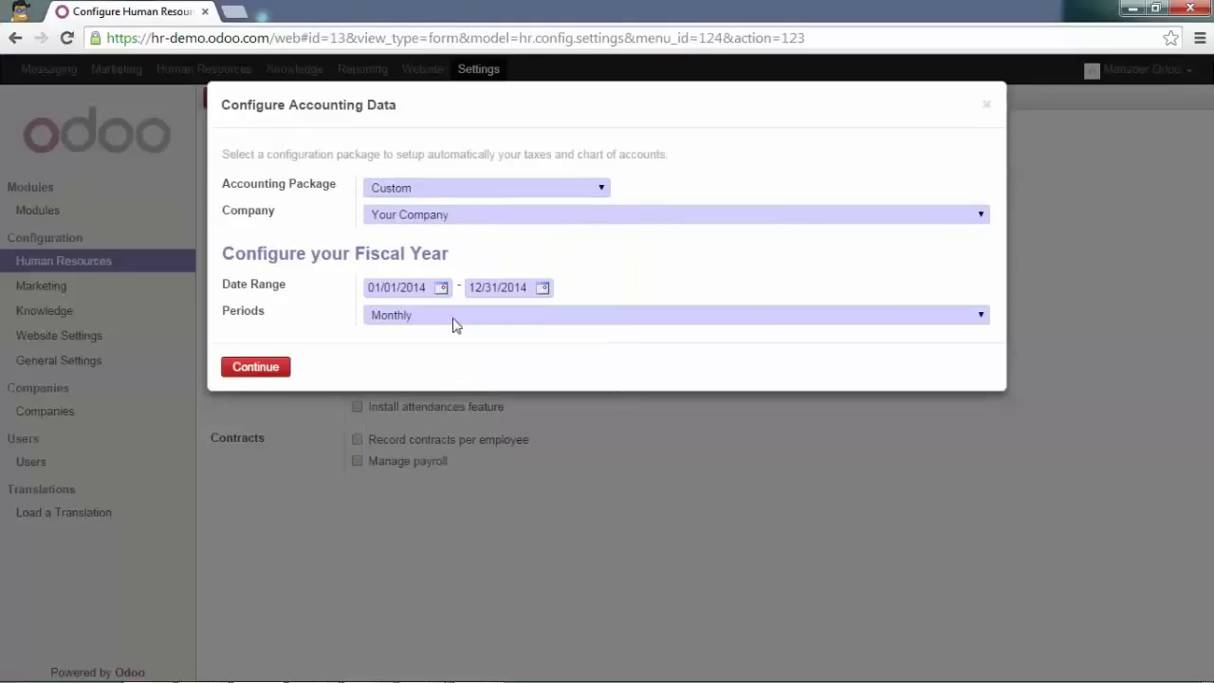
{"action": "left_click", "coordinate": [253, 369]}
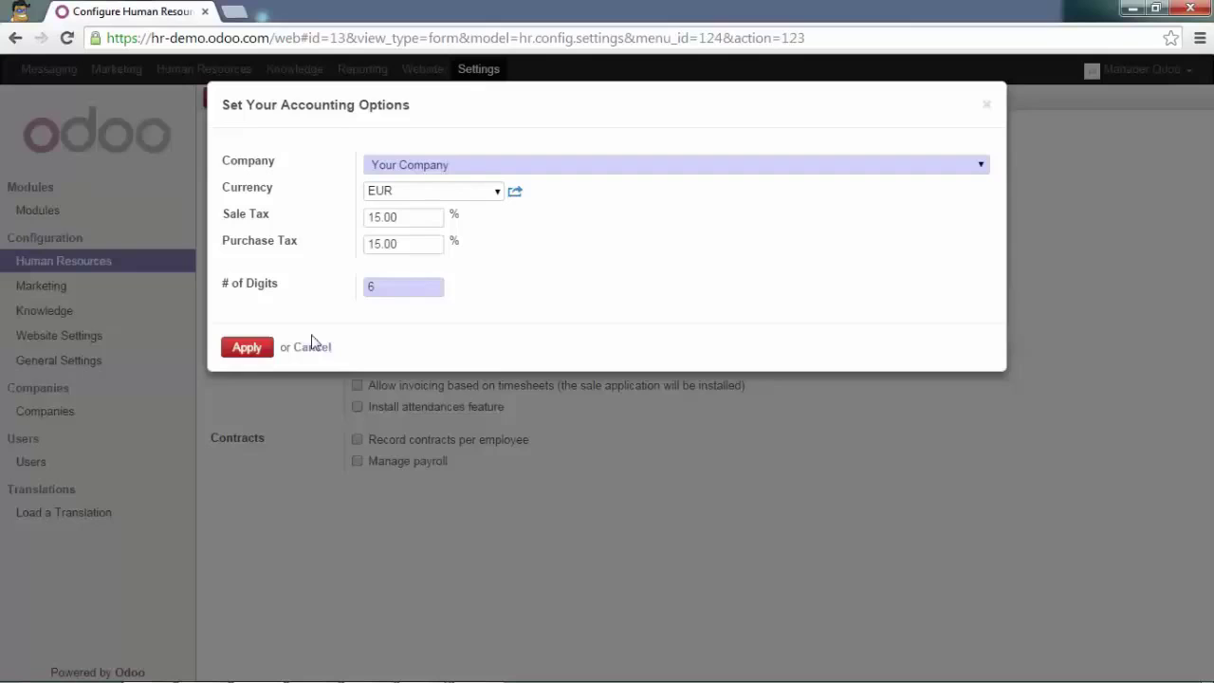
Apply the accounting options with EUR currency and 15.00% sale and purchase taxes.
{"action": "left_click", "coordinate": [260, 349]}
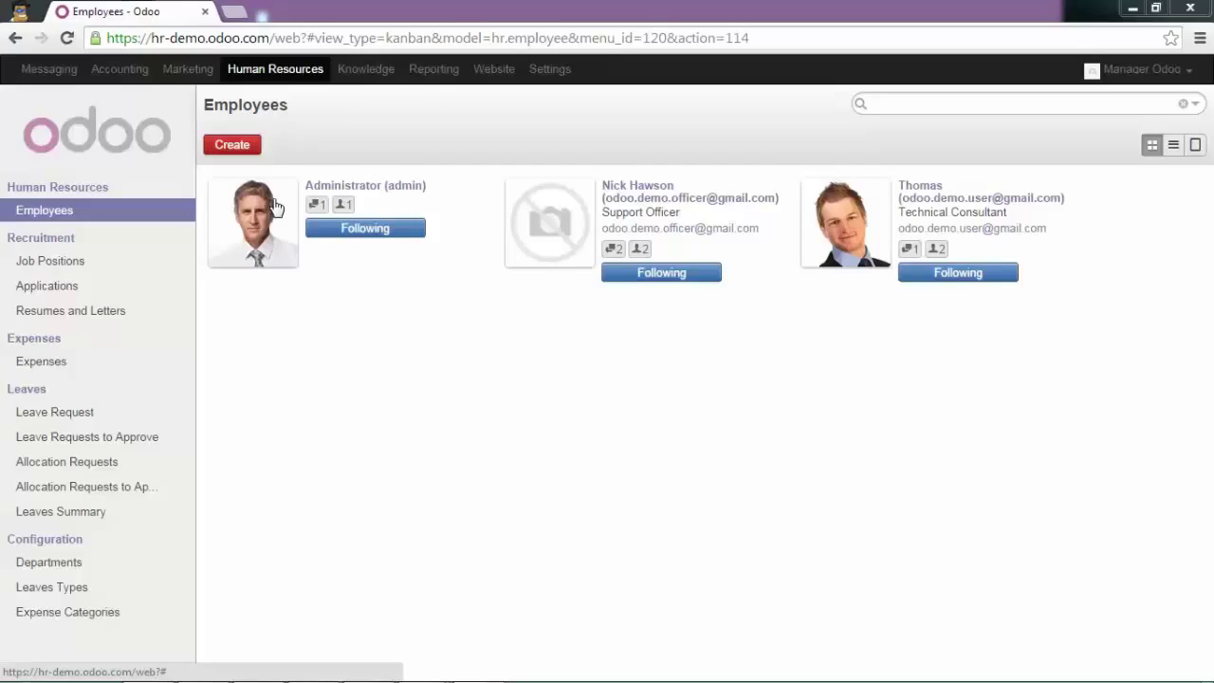
Create a new expense category named 'Car Travel Expenses'.
{"action": "left_click", "coordinate": [105, 612]}
{"action": "left_click", "coordinate": [238, 148]}
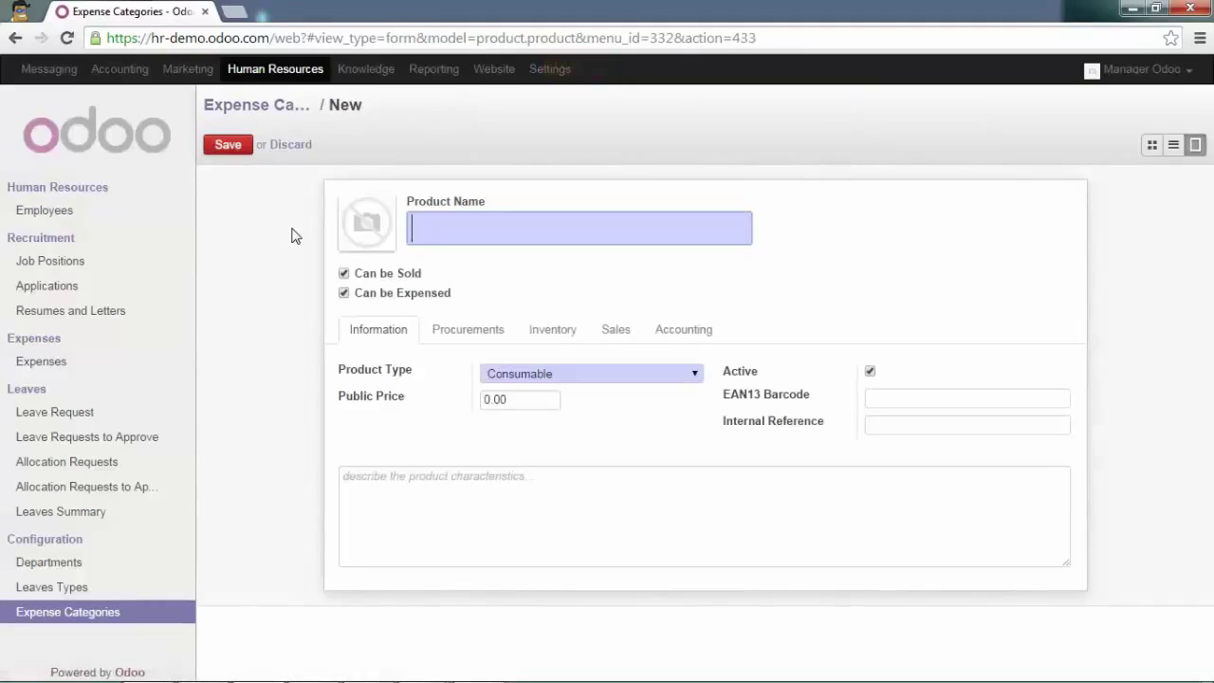
{"action": "type", "text": "T"}
{"action": "key", "text": "BackSpace"}
{"action": "type", "text": "Car Tra"}
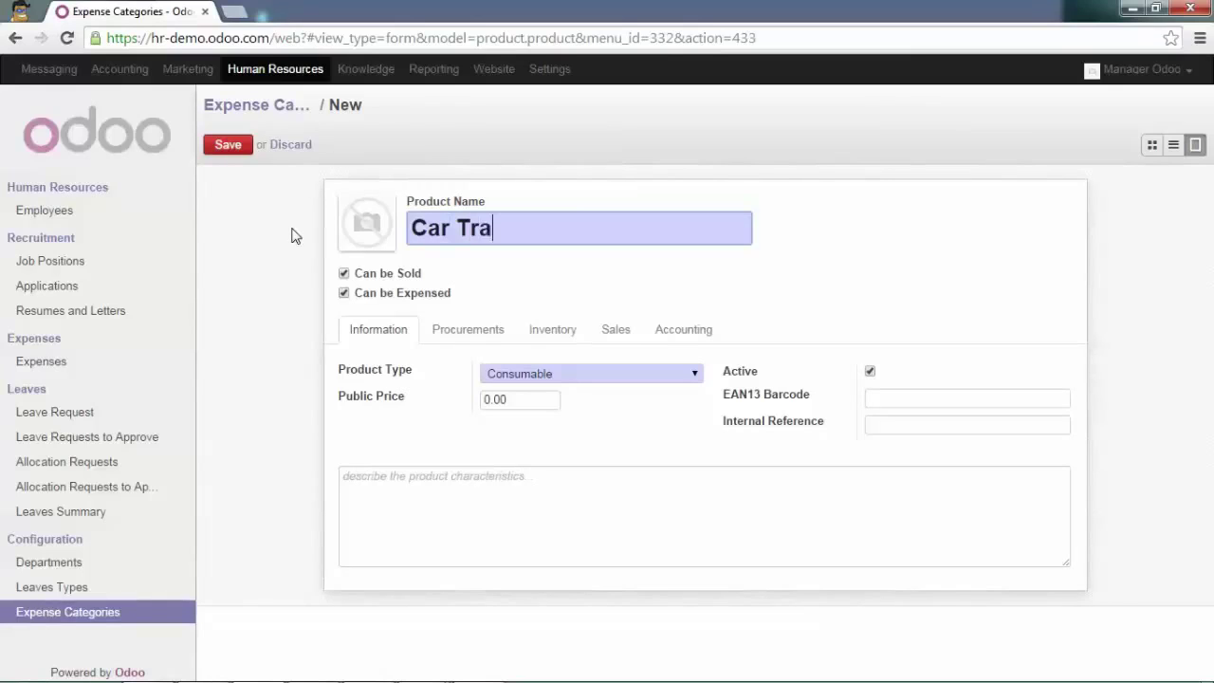
{"action": "type", "text": "vel Expenses"}
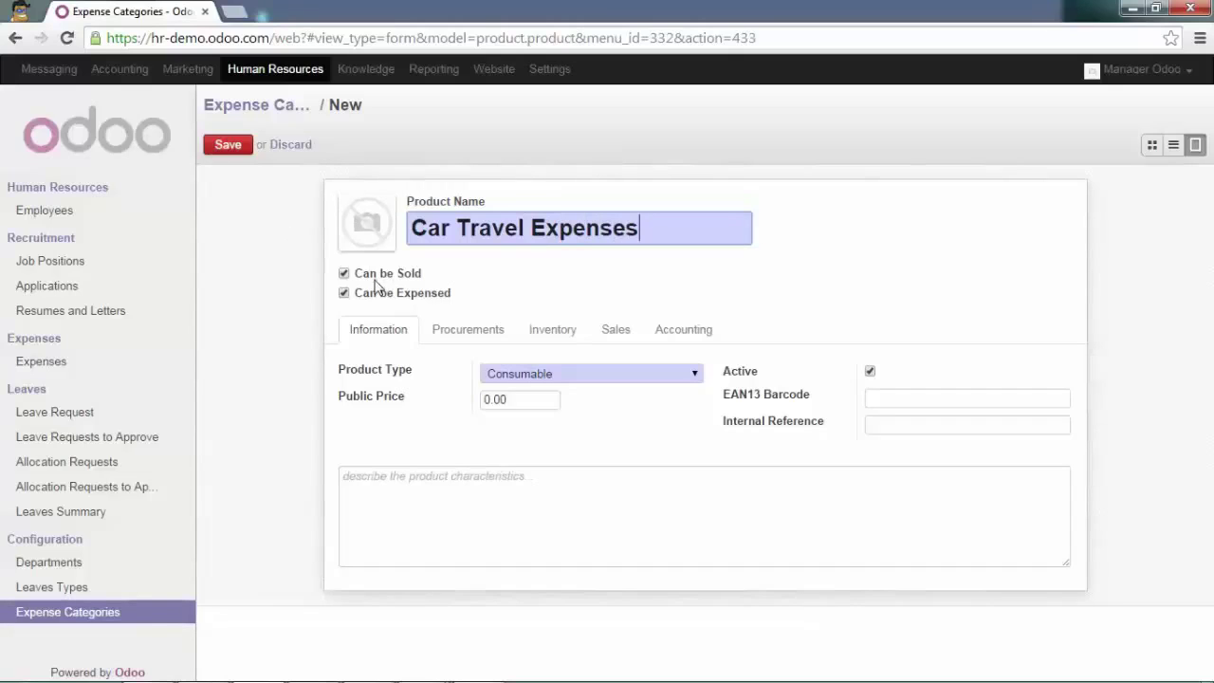
Set the category's public price to 0.50.
{"action": "mouse_move", "coordinate": [385, 273]}
{"action": "mouse_move", "coordinate": [397, 397]}
{"action": "left_click_drag", "start_coordinate": [512, 400], "coordinate": [466, 402]}
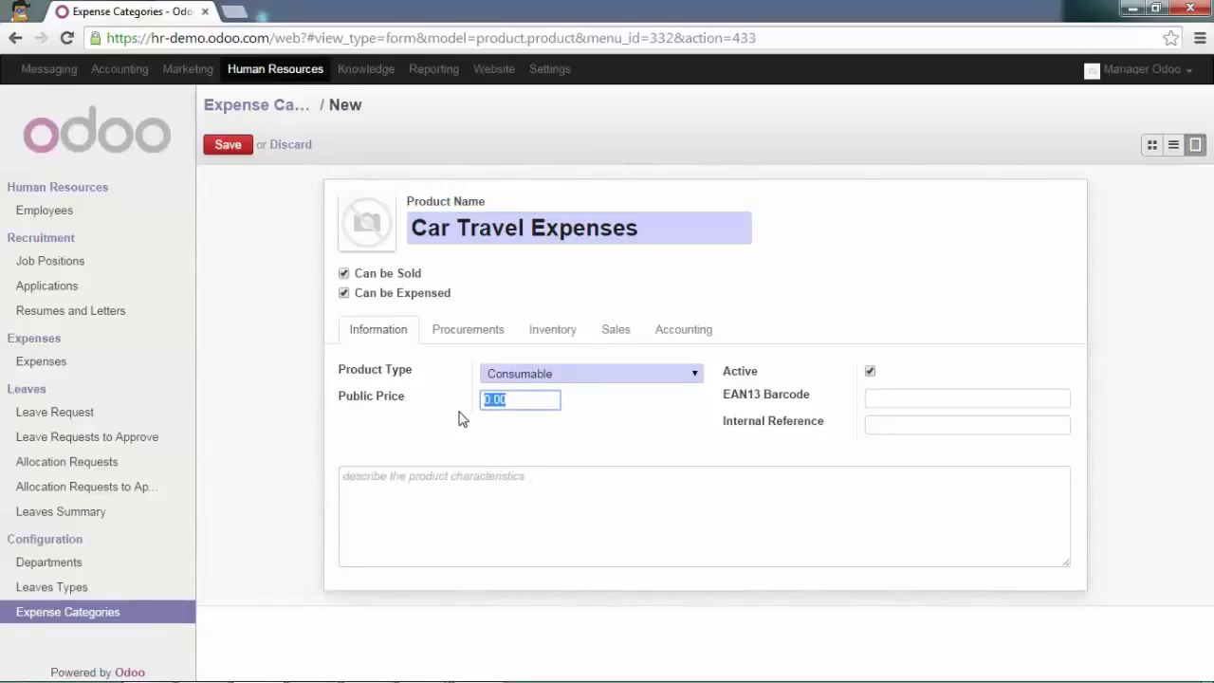
{"action": "type", "text": "0.50"}
Set the Car Travel Expenses cost price to 0.30 and save the category.
{"action": "left_click", "coordinate": [484, 336]}
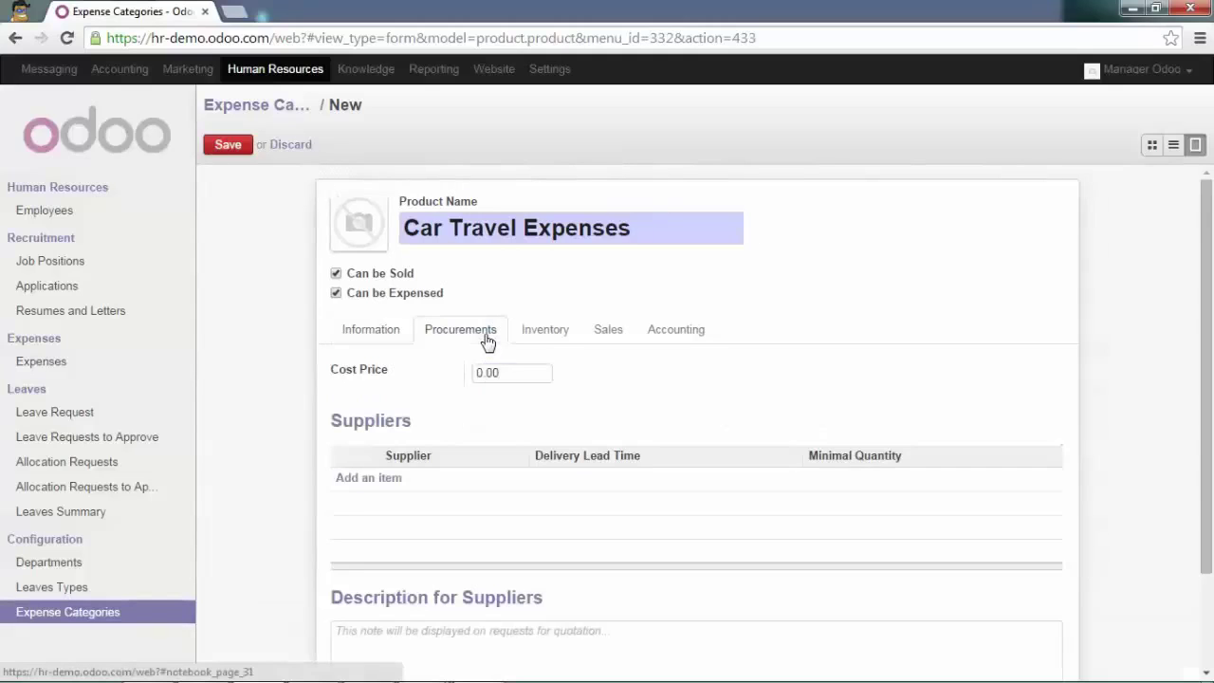
{"action": "left_click", "coordinate": [503, 371]}
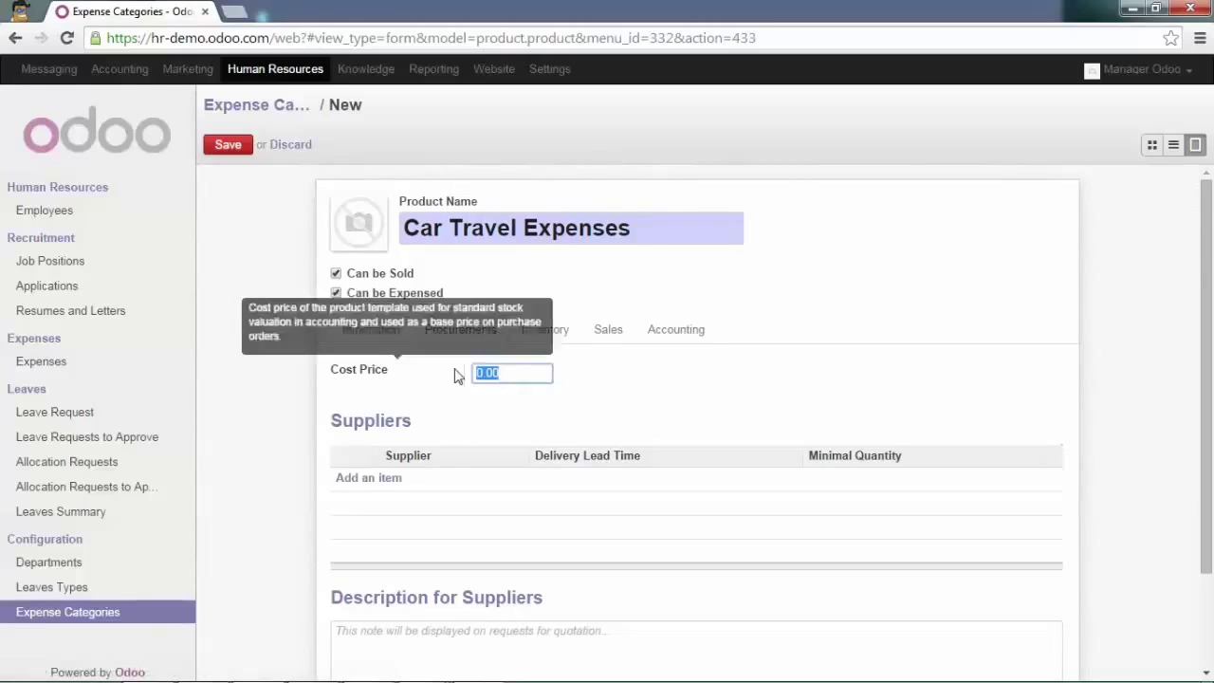
{"action": "type", "text": "0"}
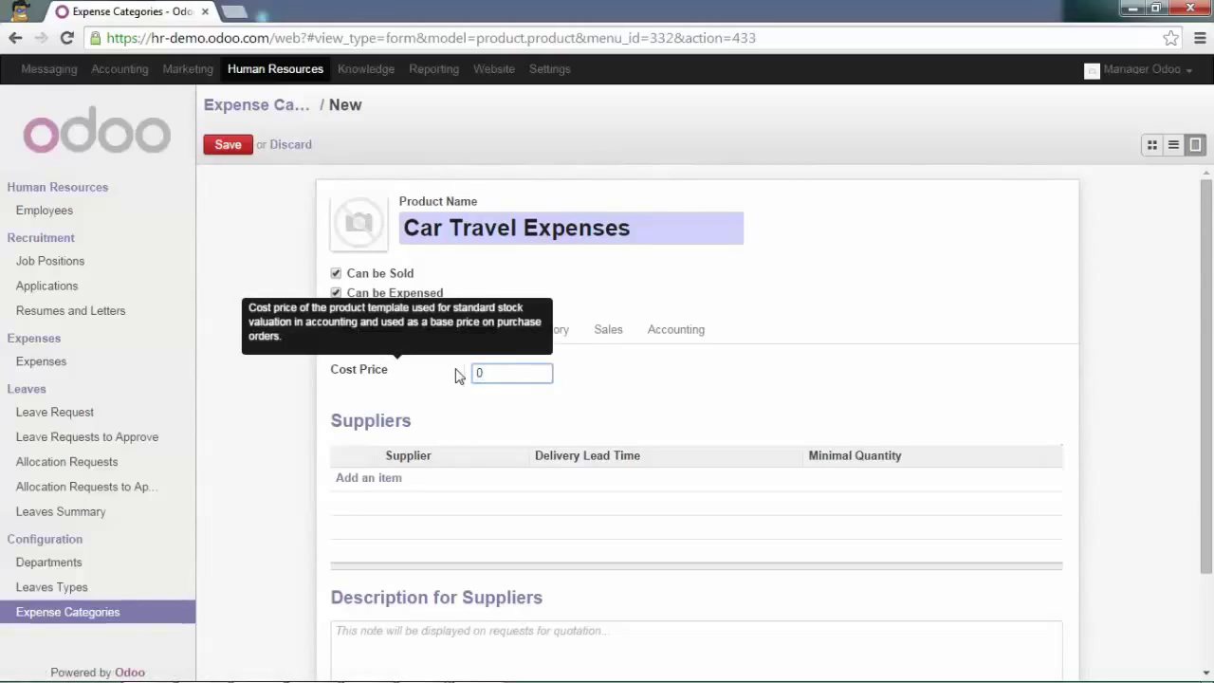
{"action": "type", "text": ".30"}
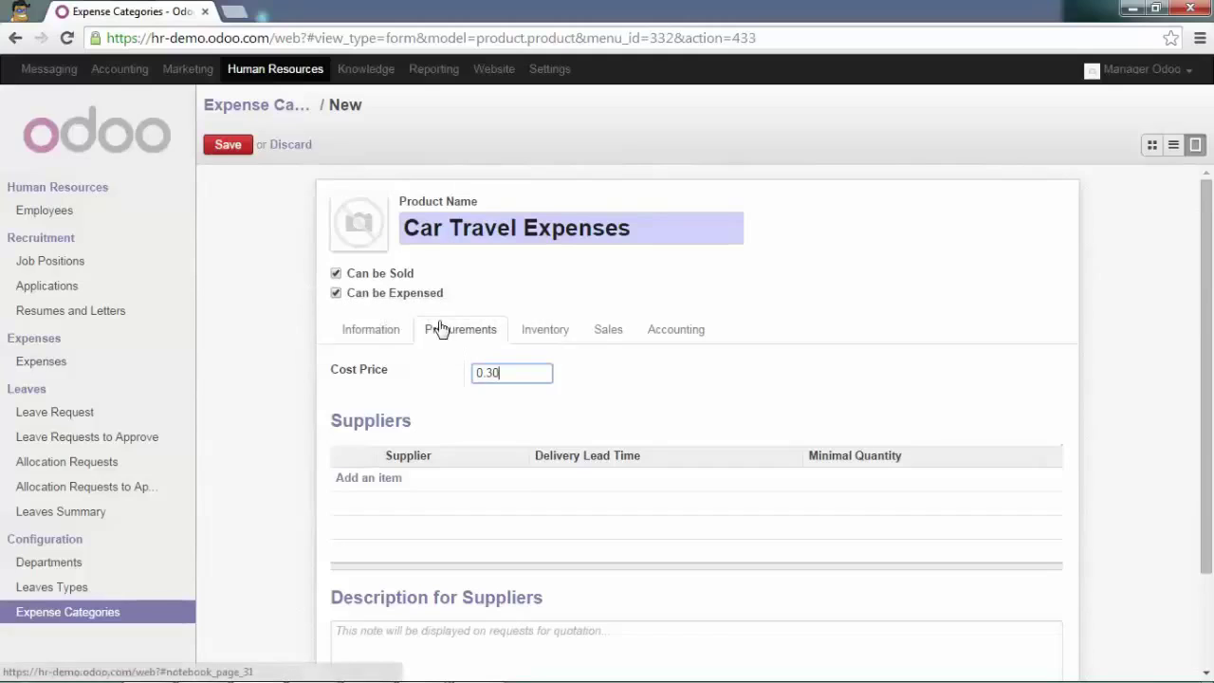
{"action": "left_click", "coordinate": [384, 341]}
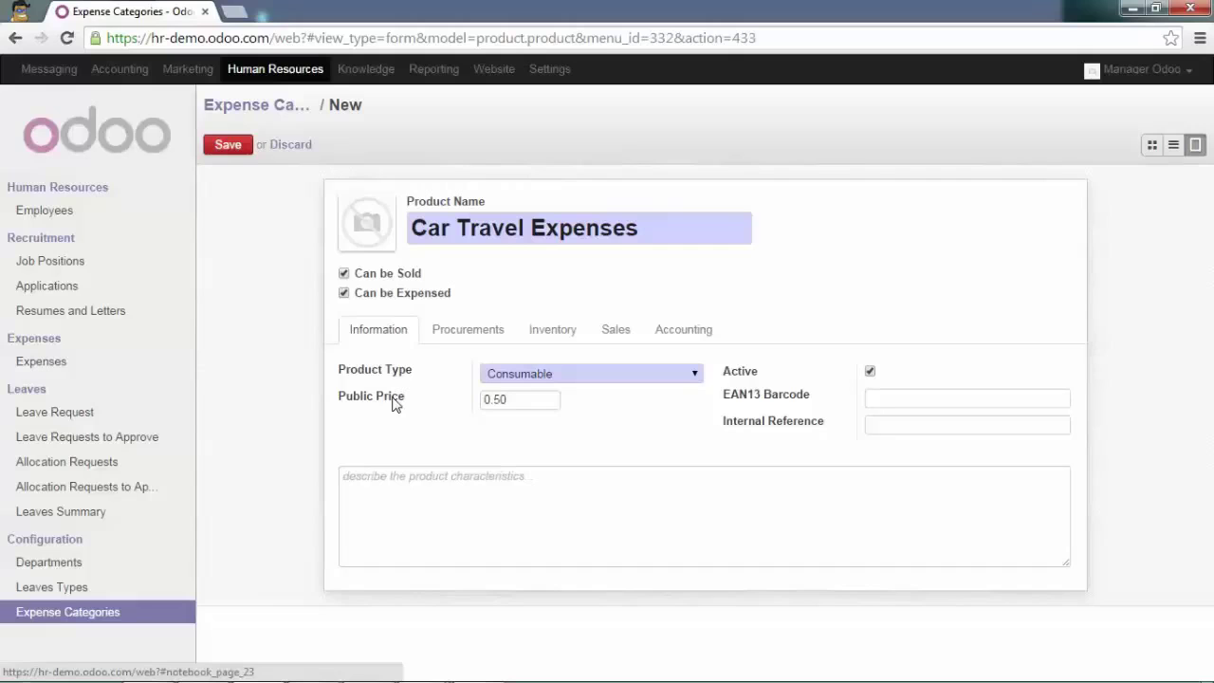
{"action": "left_click", "coordinate": [237, 149]}
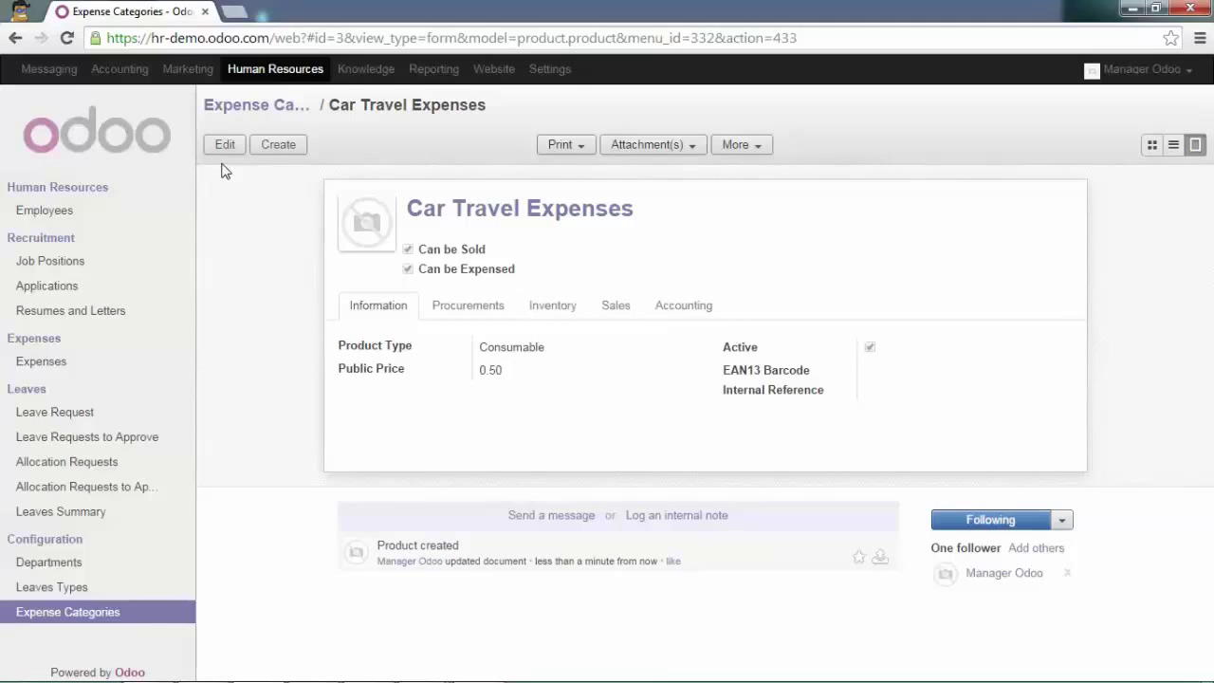
Reload the allocation request window to show 'Compensatory days for September' as Approved.
{"action": "key", "text": "alt+Tab"}
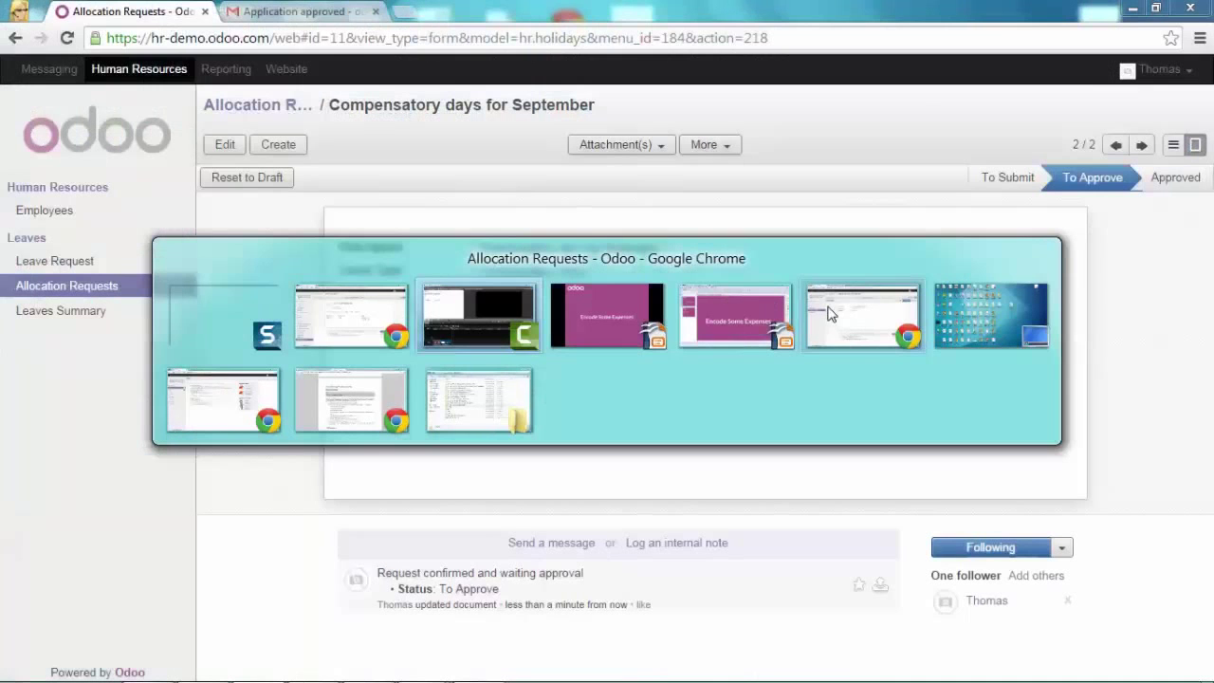
{"action": "left_click", "coordinate": [827, 313]}
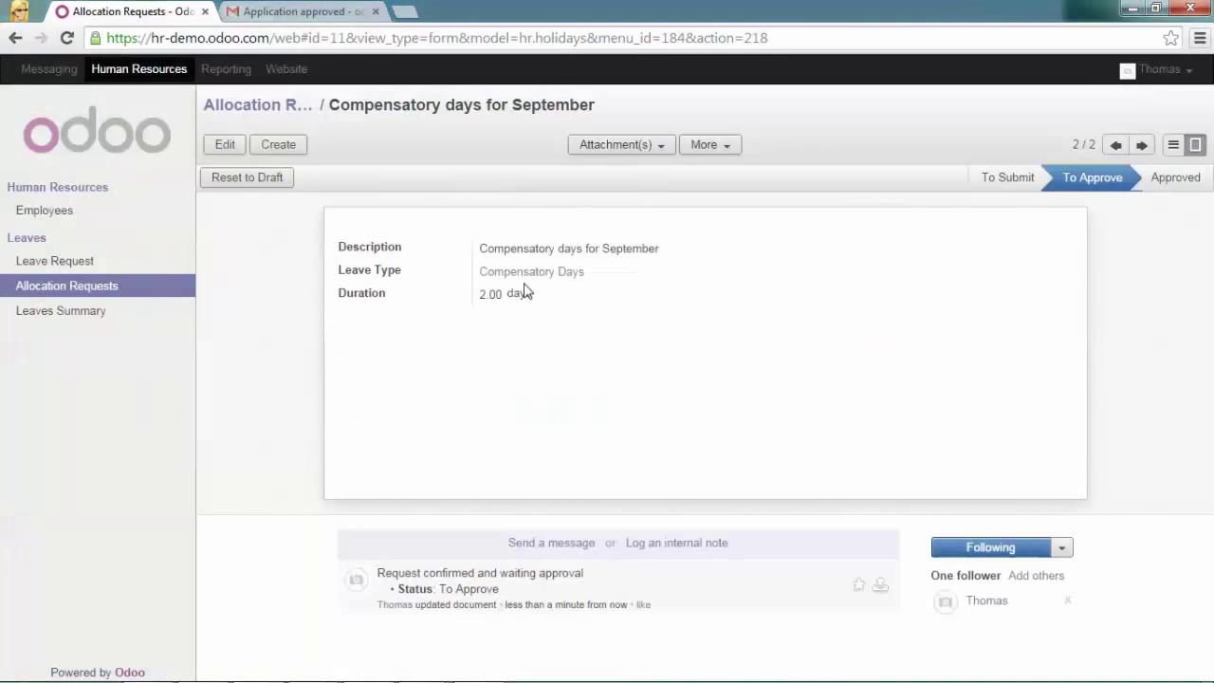
{"action": "left_click", "coordinate": [70, 42]}
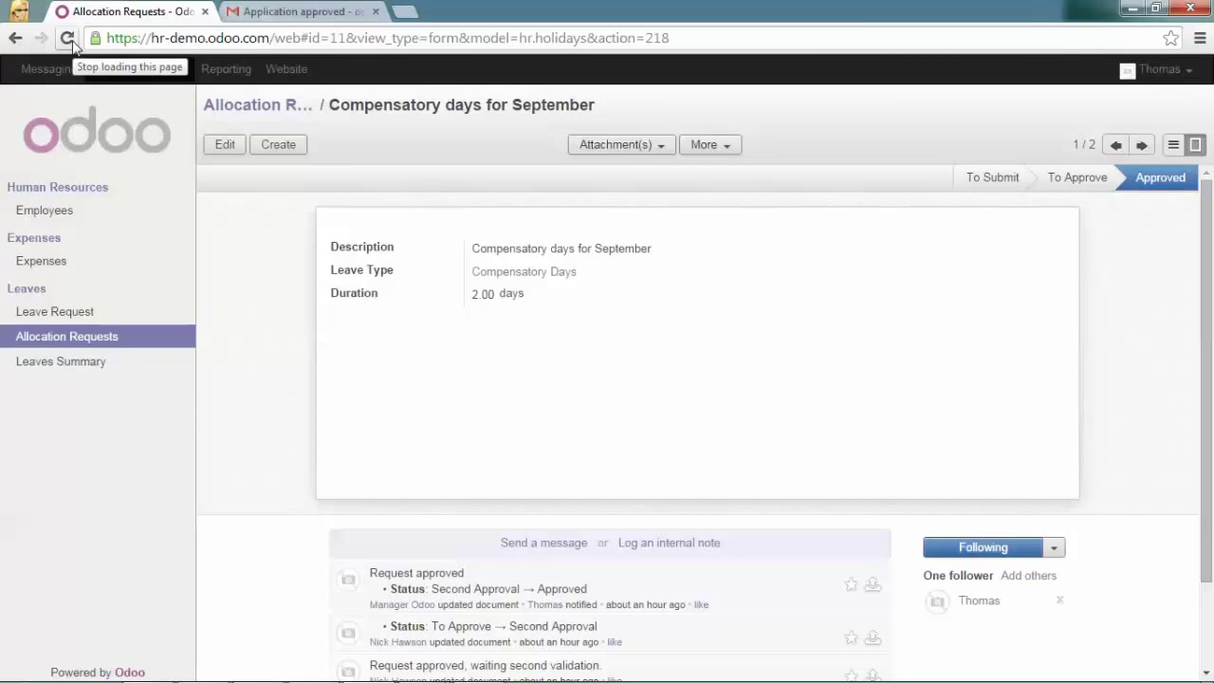
Create a new expense for Thomas with the description '3 days of consultancy'.
{"action": "left_click", "coordinate": [42, 270]}
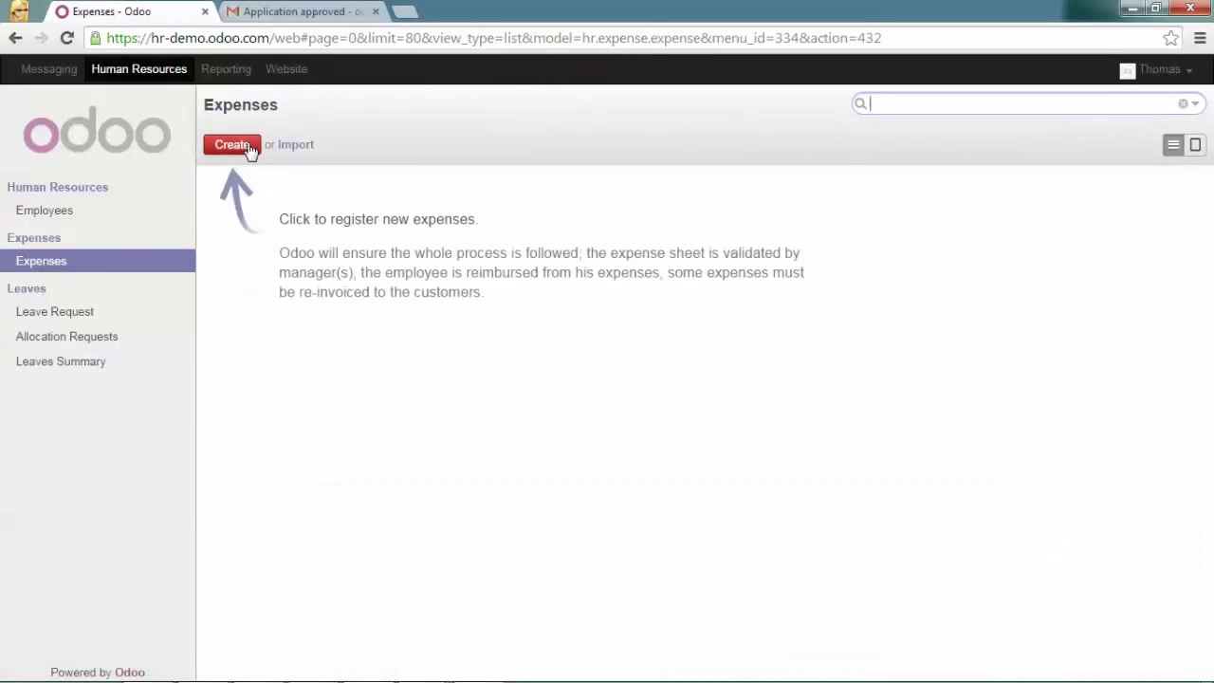
{"action": "left_click", "coordinate": [249, 149]}
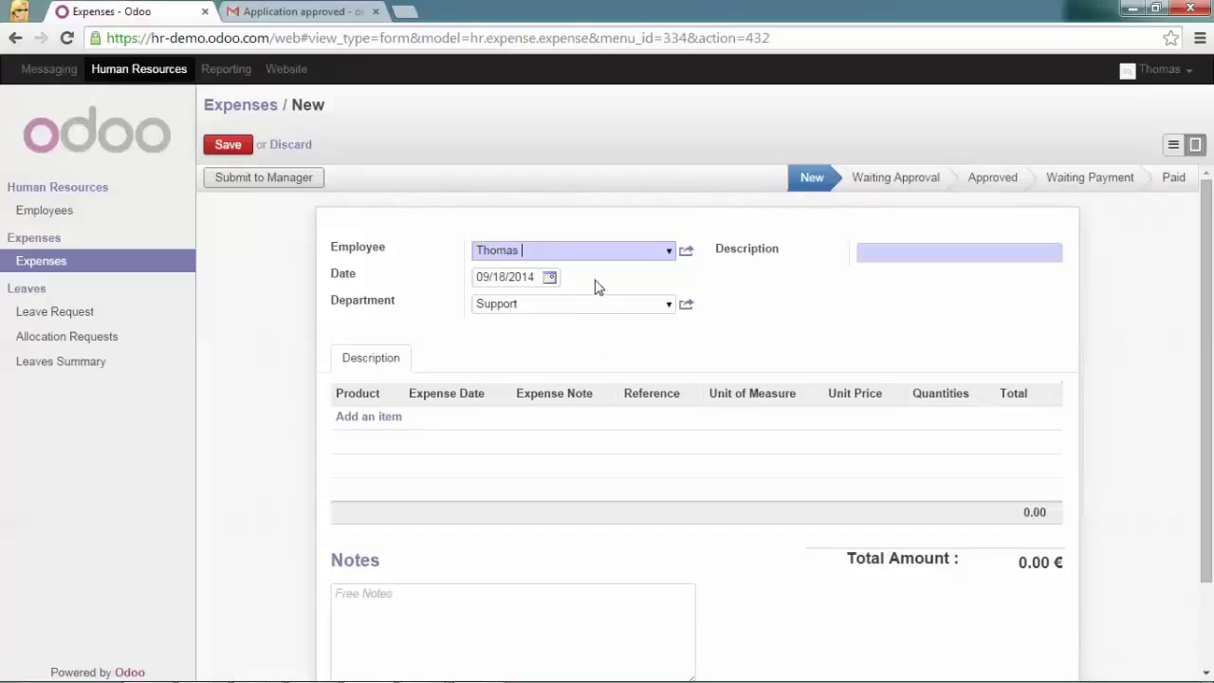
{"action": "left_click", "coordinate": [884, 254]}
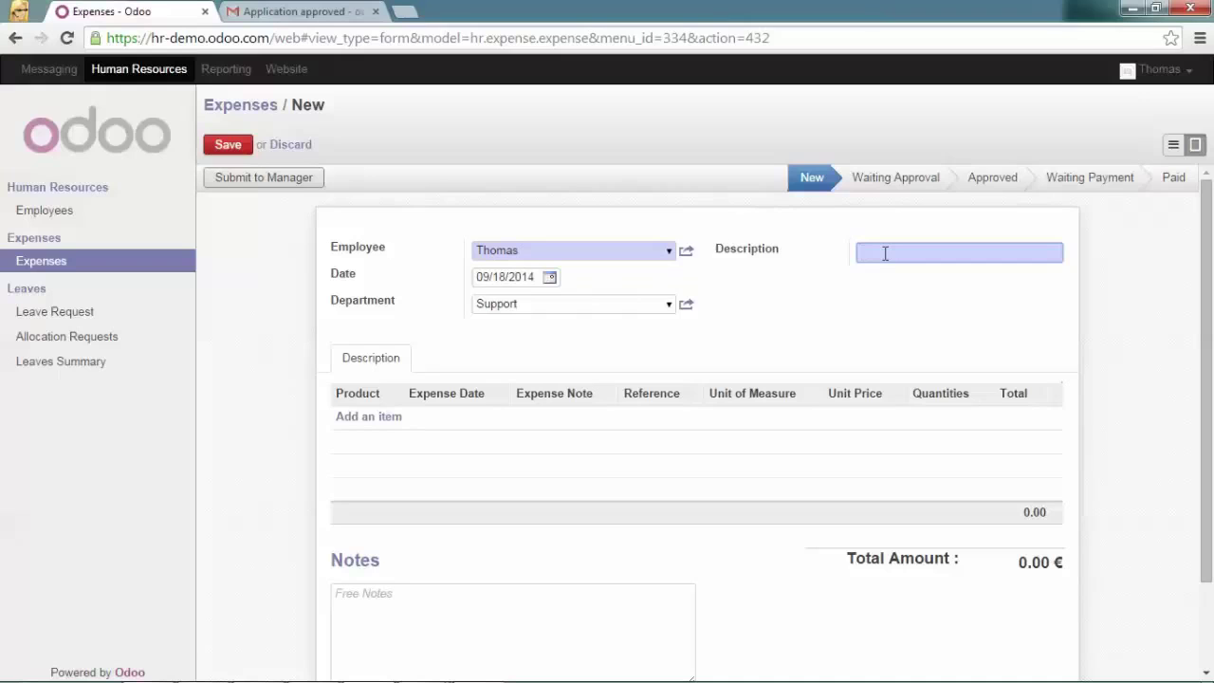
{"action": "type", "text": "3 days of consultancy"}
Add a Car Travel Expenses line of 300 units at 0.30 each.
{"action": "left_click", "coordinate": [376, 420]}
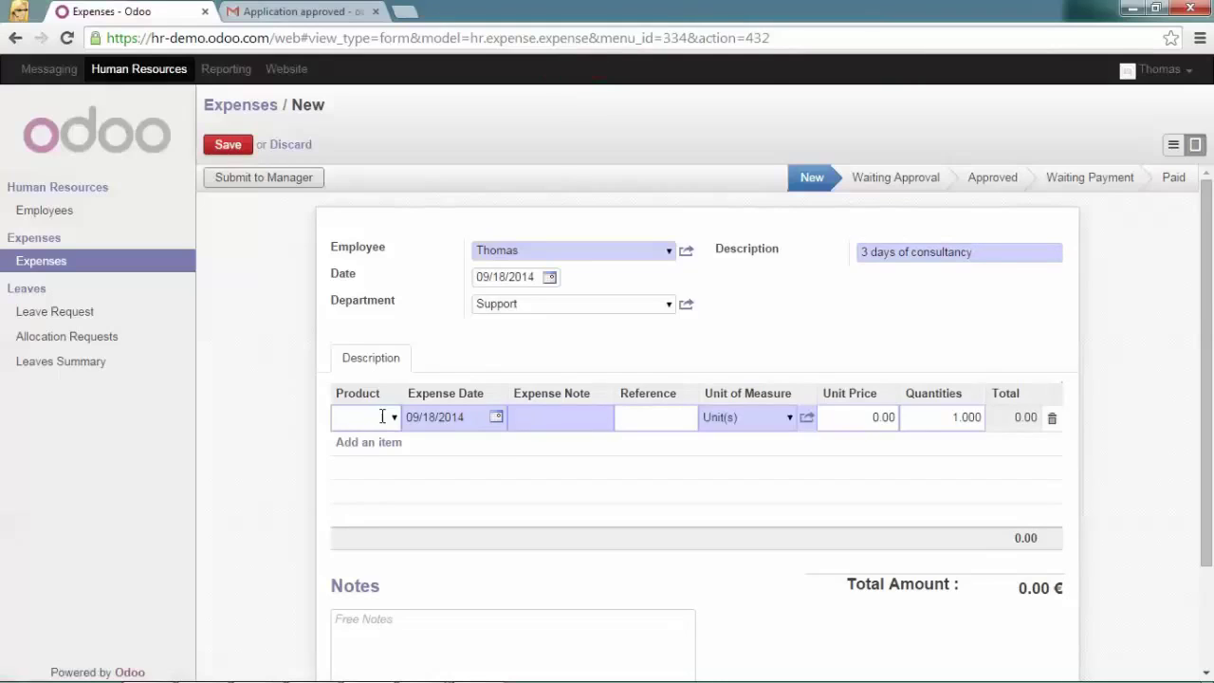
{"action": "left_click", "coordinate": [394, 420]}
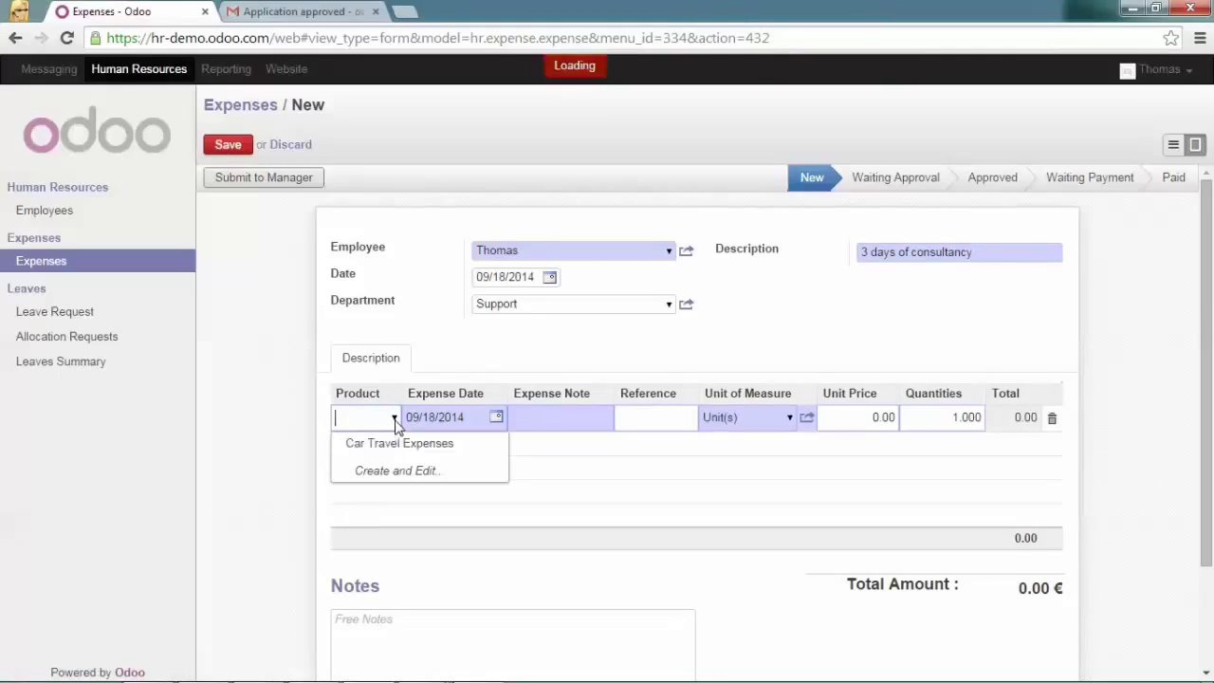
{"action": "left_click", "coordinate": [397, 446]}
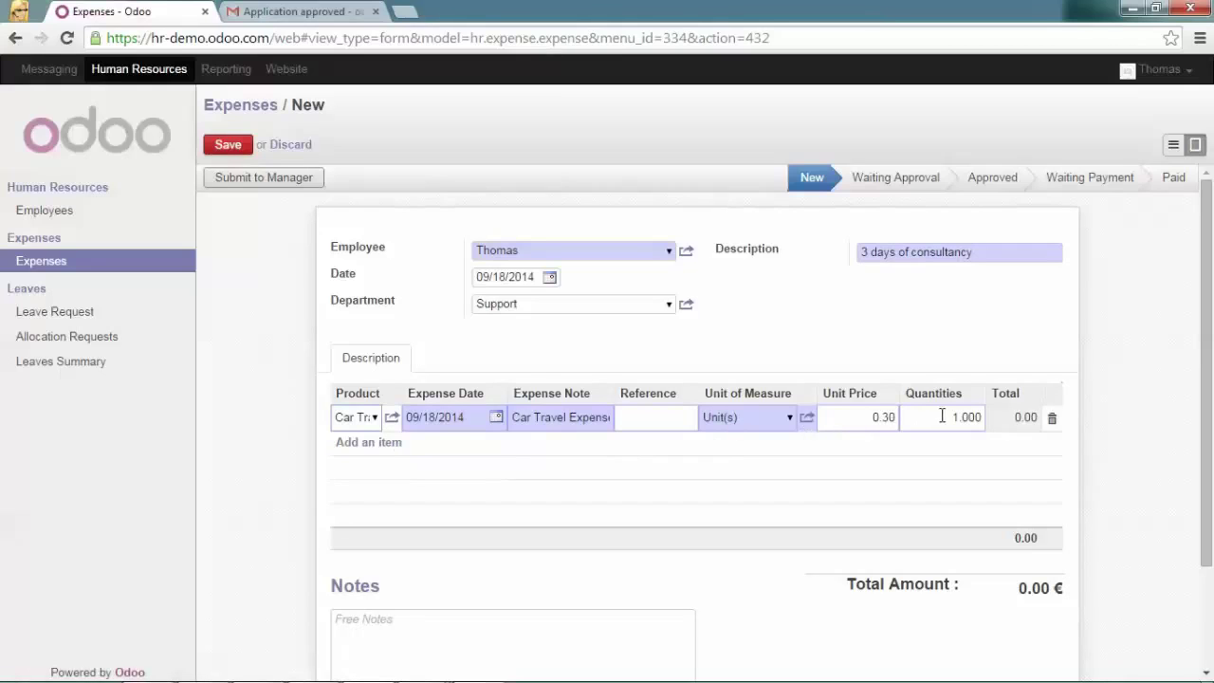
{"action": "left_click_drag", "start_coordinate": [941, 417], "coordinate": [990, 418]}
{"action": "type", "text": "3"}
{"action": "left_click", "coordinate": [379, 443]}
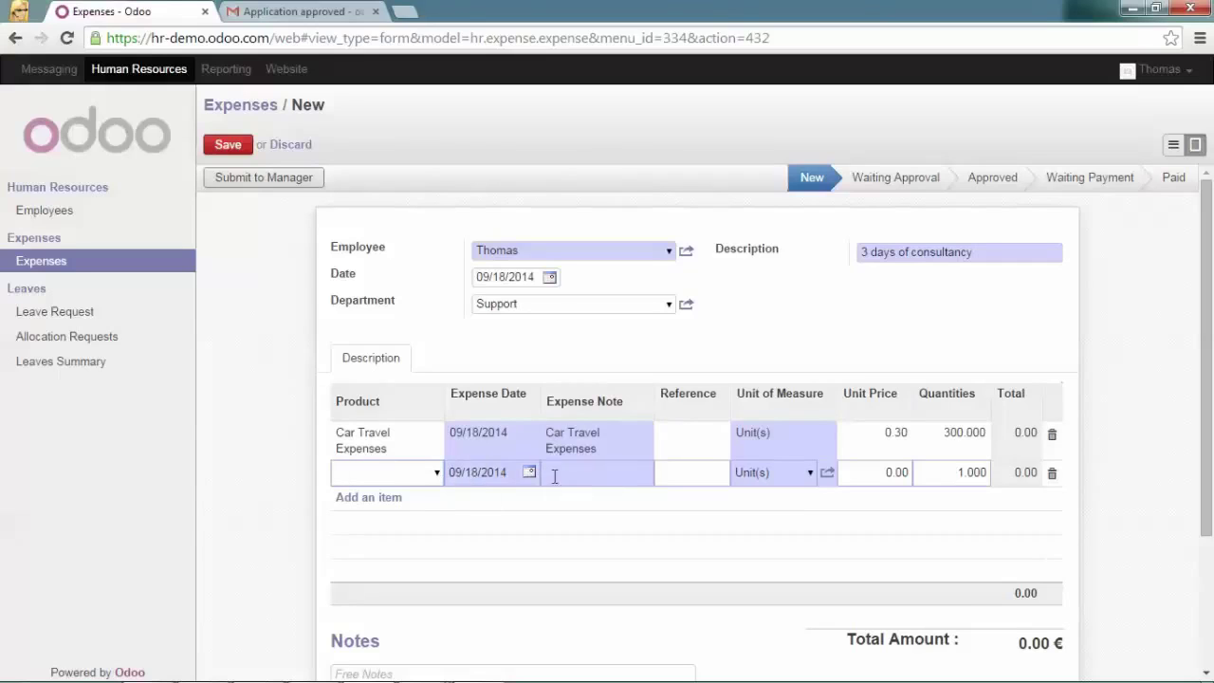
Add a 'Restaurant' expense line with unit price 180.
{"action": "left_click", "coordinate": [610, 475]}
{"action": "type", "text": "Restaurant"}
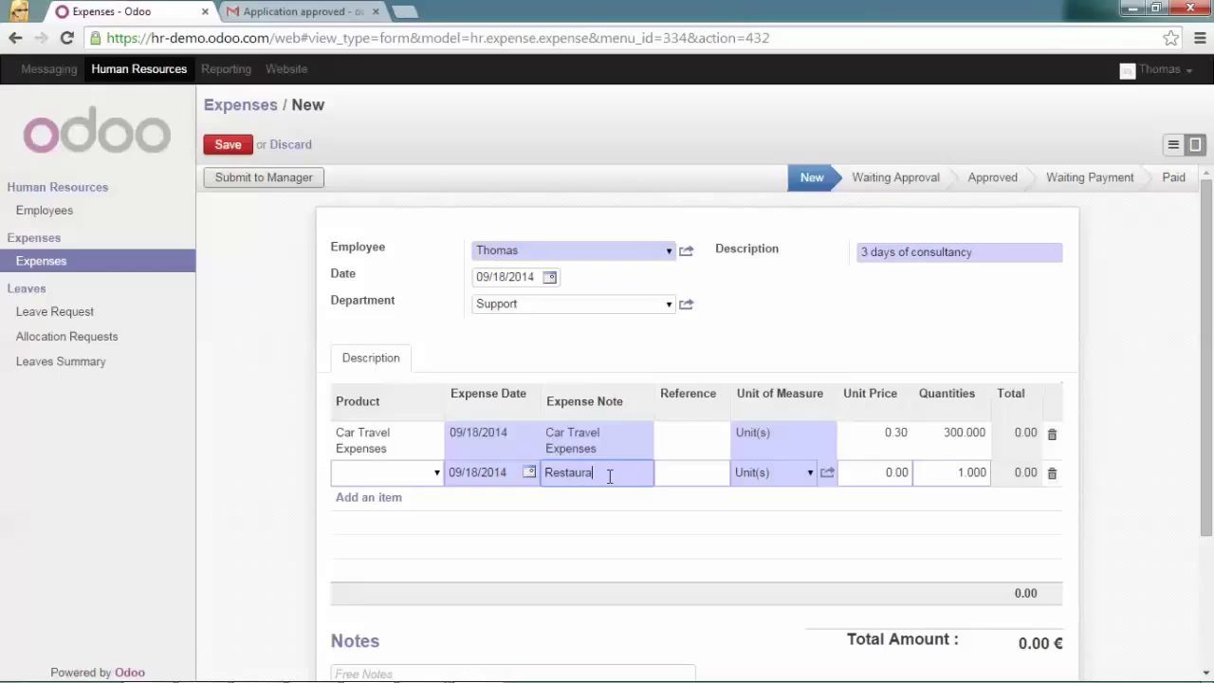
{"action": "left_click", "coordinate": [887, 471]}
{"action": "type", "text": "1"}
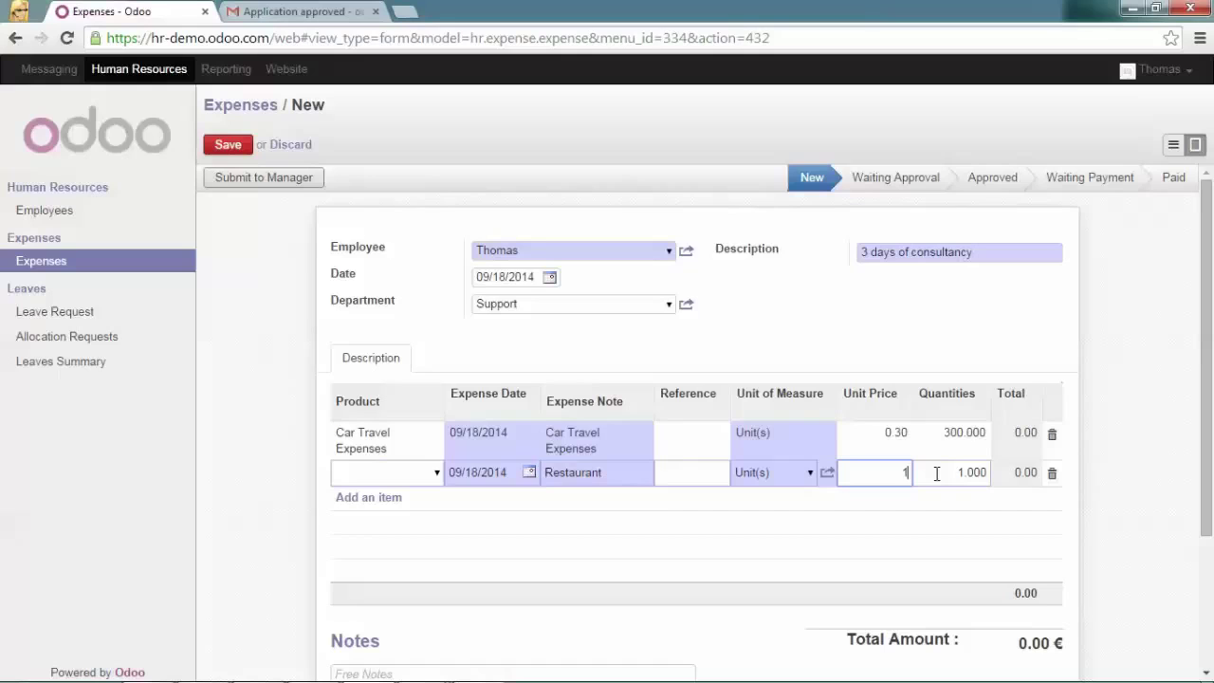
{"action": "type", "text": "80"}
{"action": "left_click", "coordinate": [388, 498]}
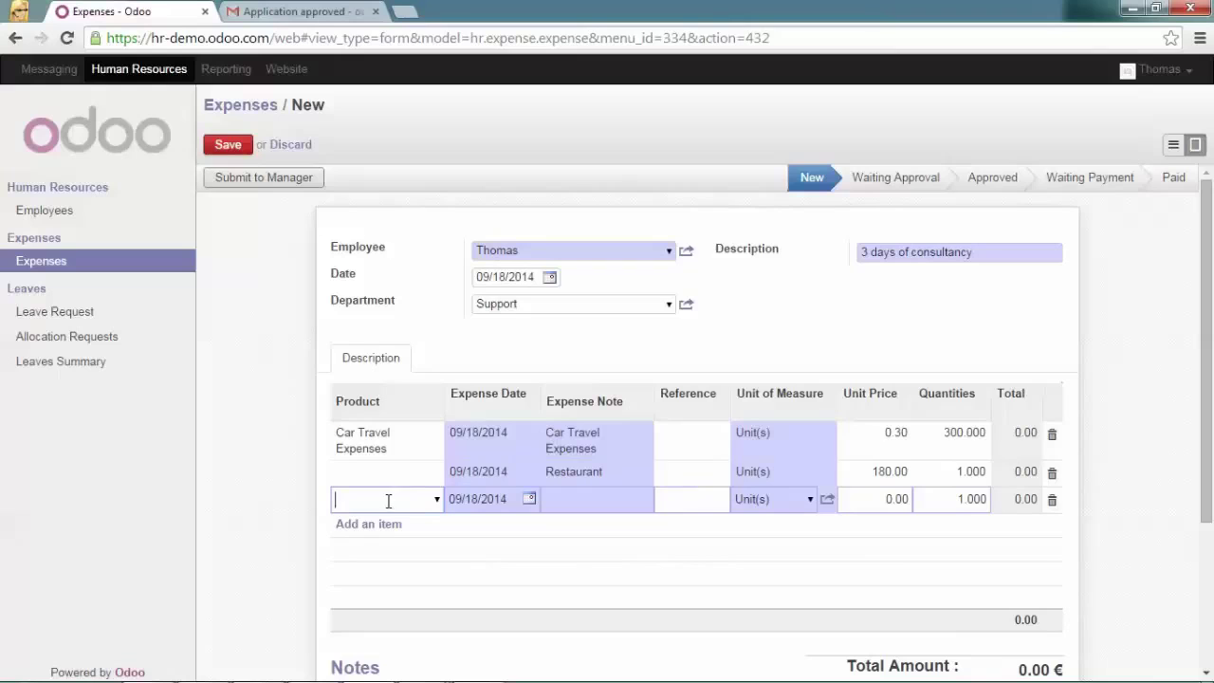
Add a 'Car transport' expense line with unit price 320.
{"action": "left_click", "coordinate": [593, 502]}
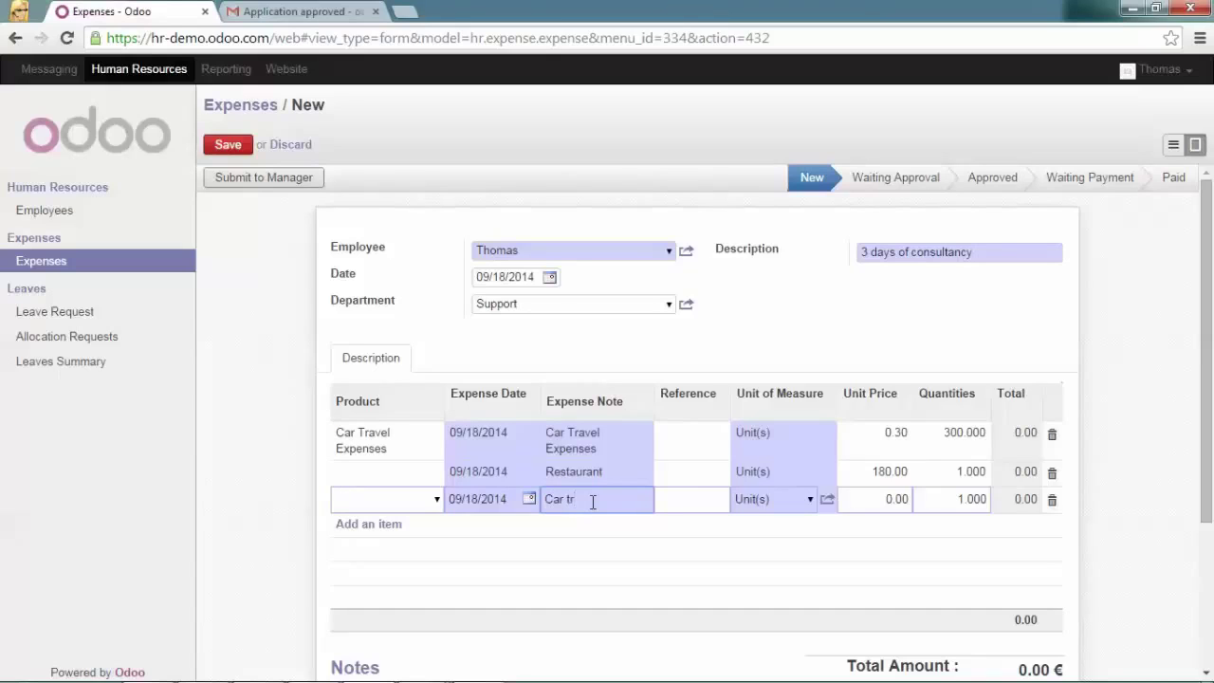
{"action": "type", "text": "Car transport"}
{"action": "left_click", "coordinate": [894, 499]}
{"action": "left_click_drag", "start_coordinate": [883, 499], "coordinate": [921, 501]}
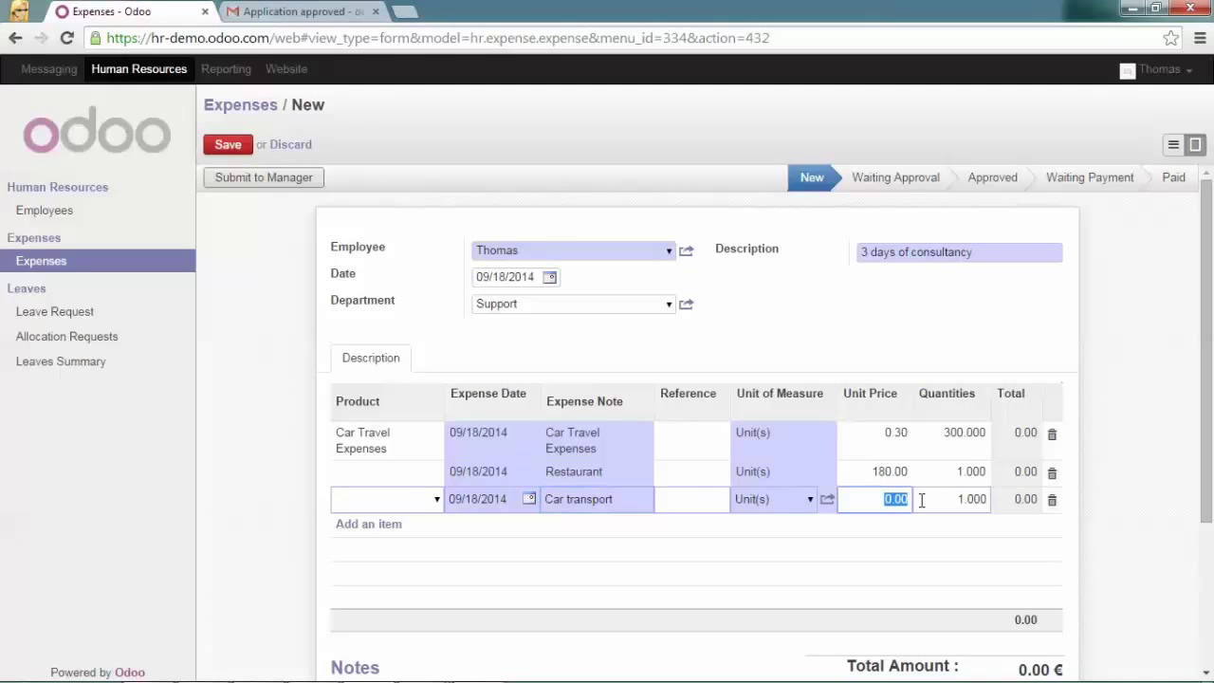
{"action": "type", "text": "320"}
{"action": "scroll", "coordinate": [464, 520], "scroll_direction": "down", "scroll_amount": 1}
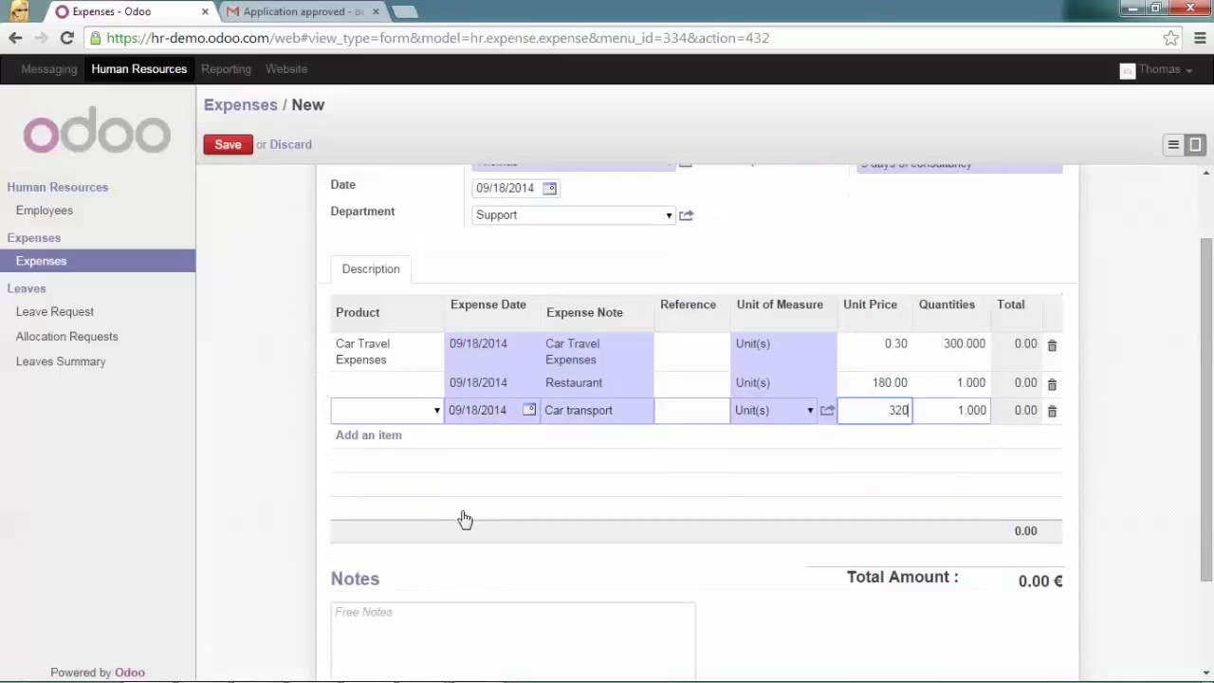
{"action": "scroll", "coordinate": [330, 357], "scroll_direction": "up", "scroll_amount": 1}
Save the expense, confirm the 590.00 € total, and submit it to the manager.
{"action": "left_click", "coordinate": [230, 145]}
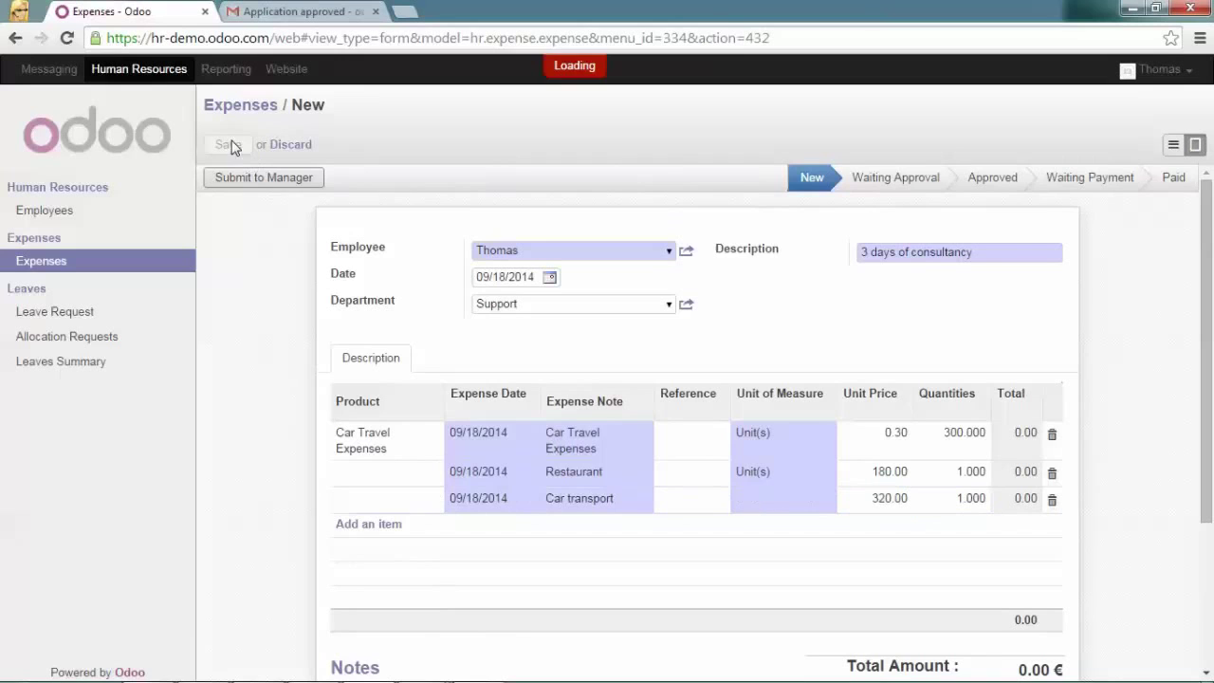
{"action": "scroll", "coordinate": [410, 423], "scroll_direction": "down", "scroll_amount": 1}
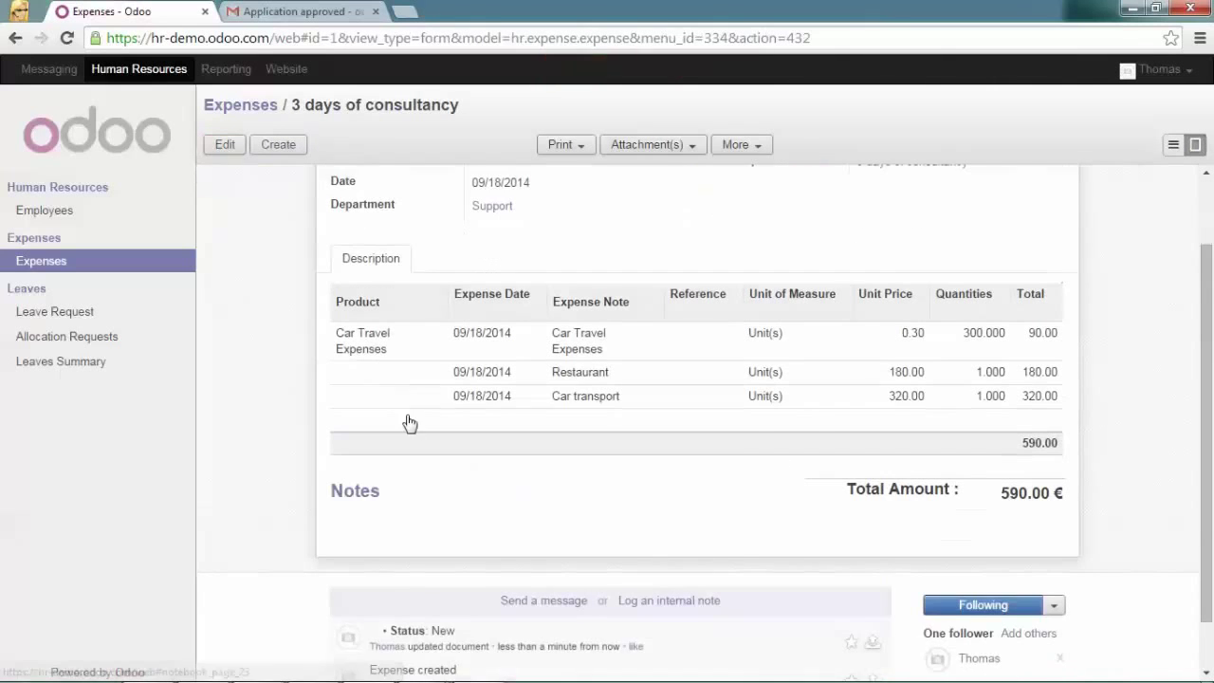
{"action": "scroll", "coordinate": [409, 423], "scroll_direction": "down", "scroll_amount": 1}
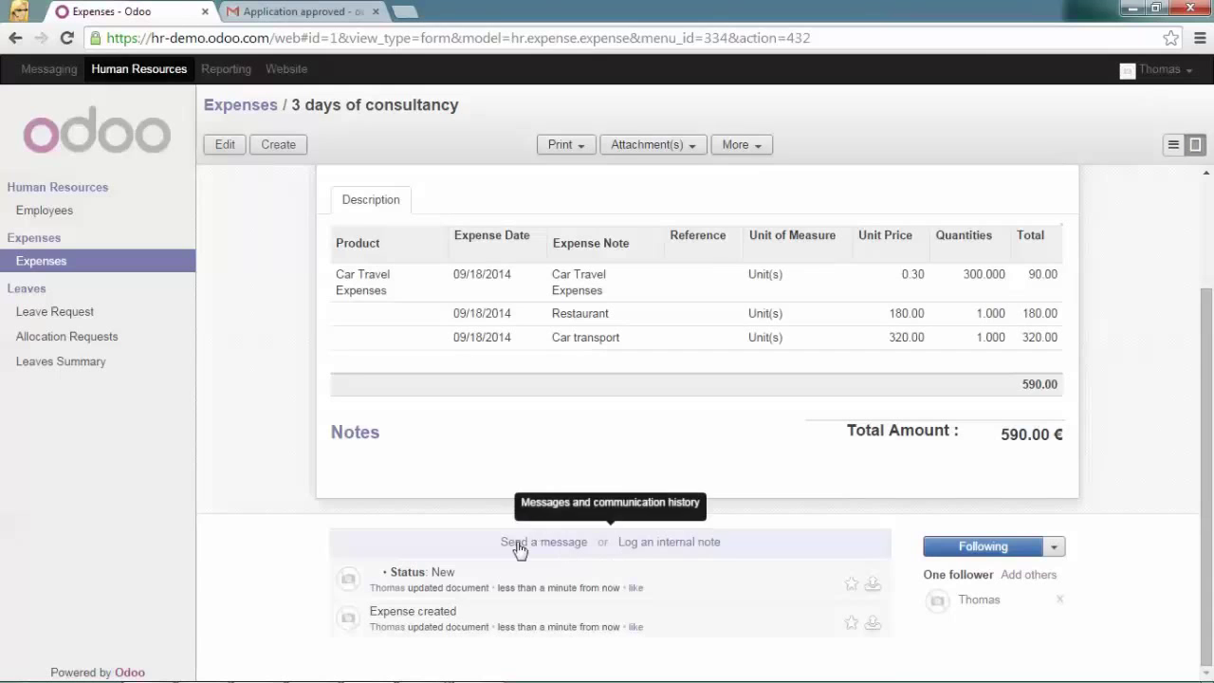
{"action": "scroll", "coordinate": [479, 498], "scroll_direction": "up", "scroll_amount": 2}
{"action": "left_click", "coordinate": [282, 177]}
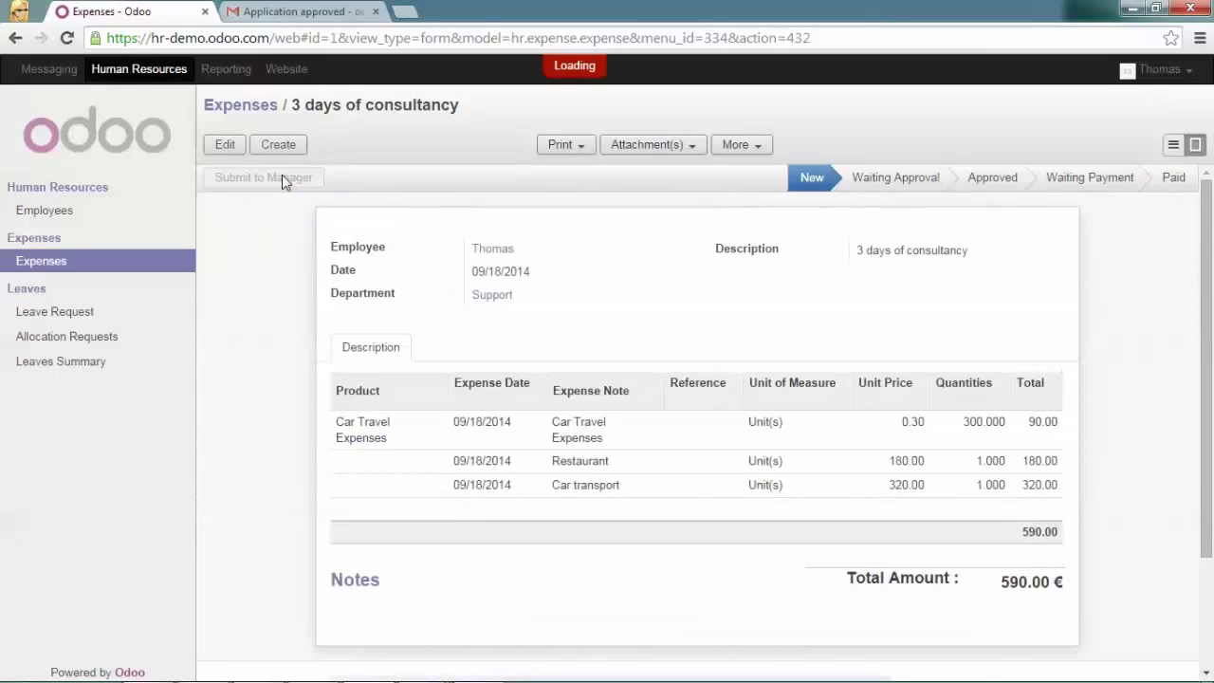